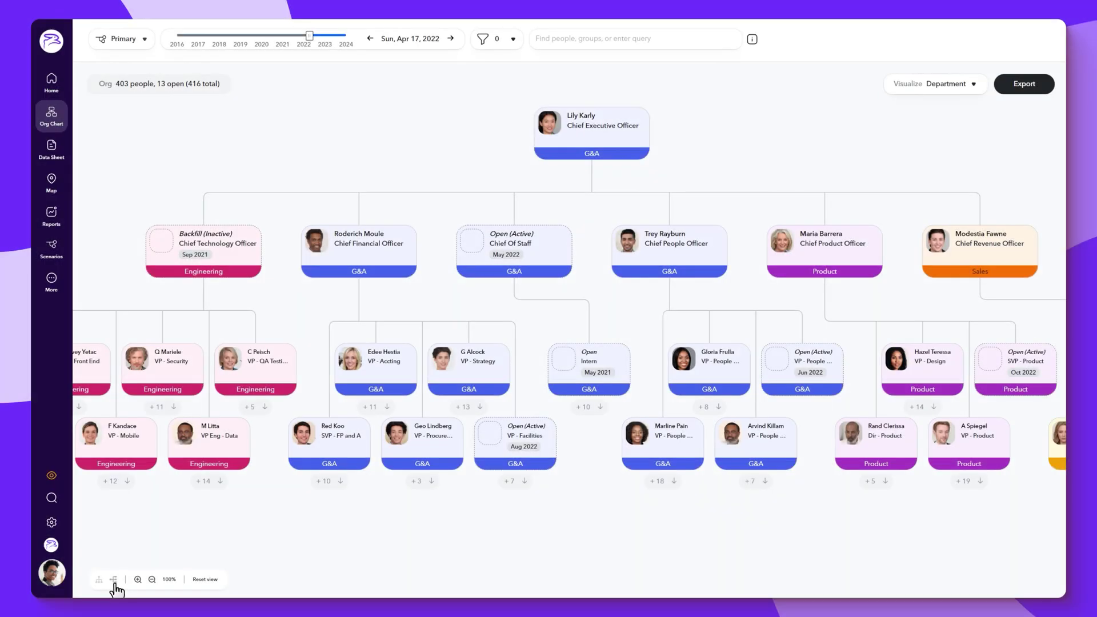
# - Try the left-to-right layout, revert to top-down, and colour the cards by Gender
pyautogui.click(102, 581)
pyautogui.click(100, 580)
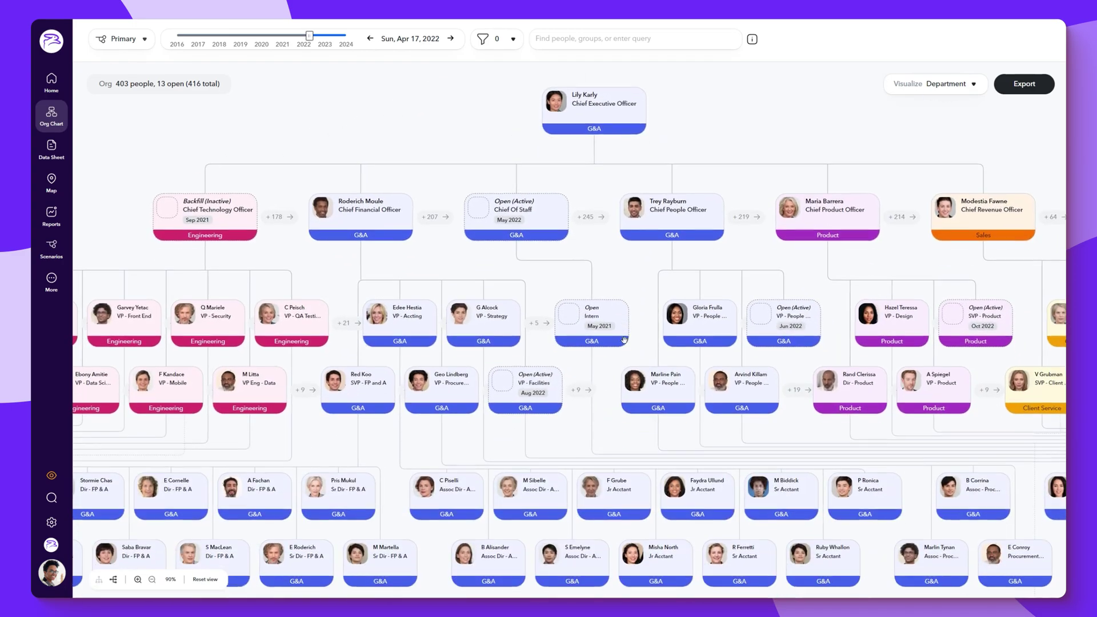
pyautogui.click(969, 84)
pyautogui.write('gend')
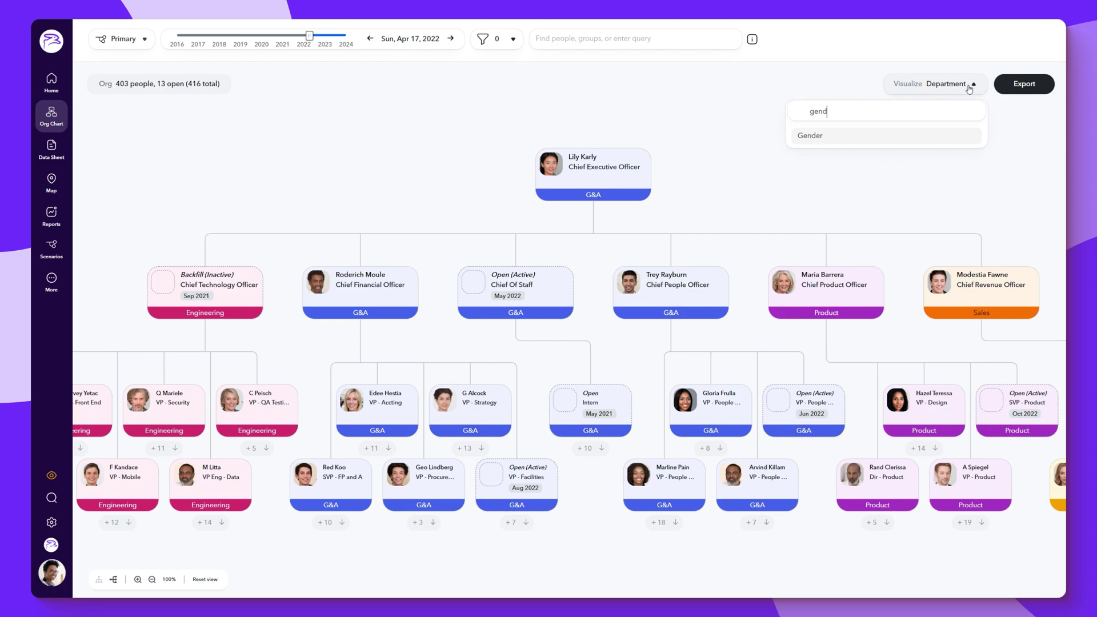
pyautogui.click(932, 142)
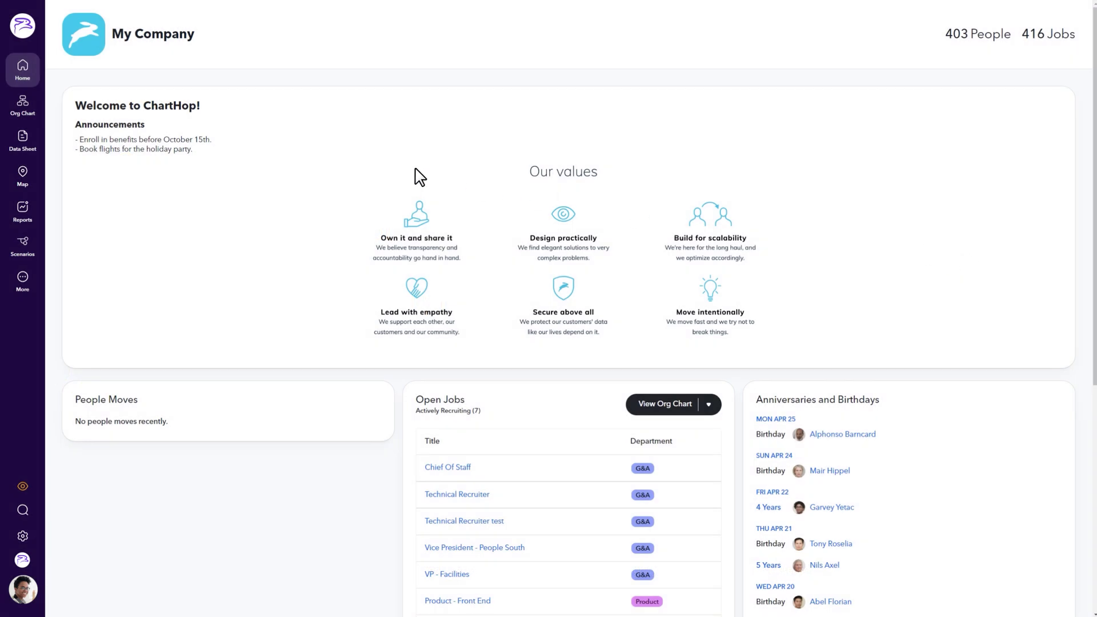
# - Open the Org Chart, then pan and zoom to explore the CEO and Engineering branches
pyautogui.click(23, 106)
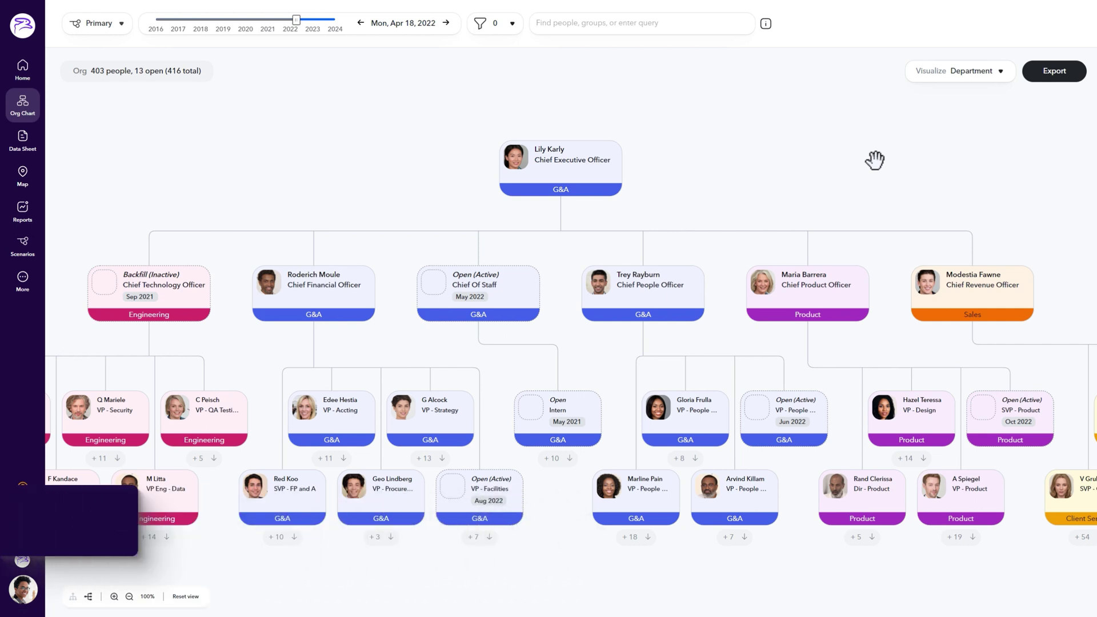
pyautogui.moveTo(875, 162); pyautogui.dragTo(550, 111)
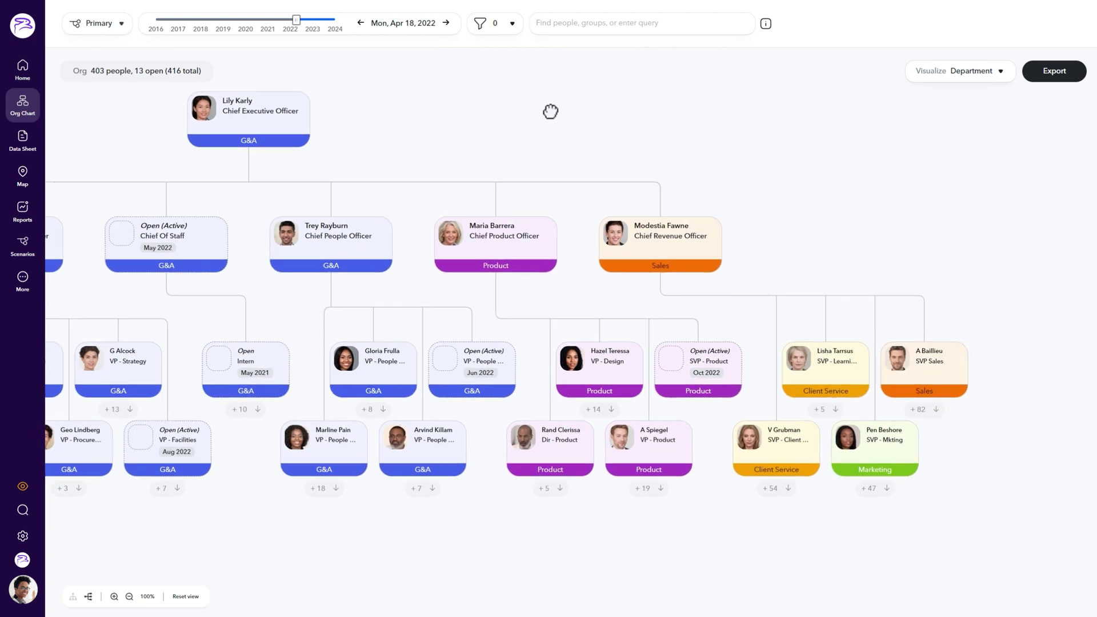
pyautogui.moveTo(178, 268); pyautogui.dragTo(621, 285)
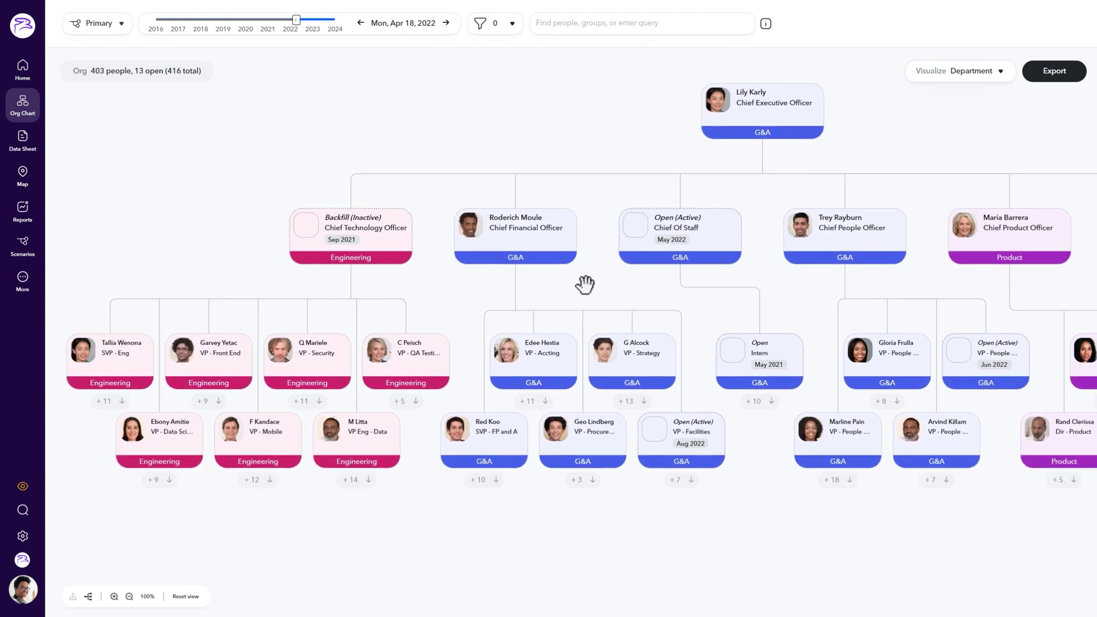
pyautogui.scroll(3, 584, 284)
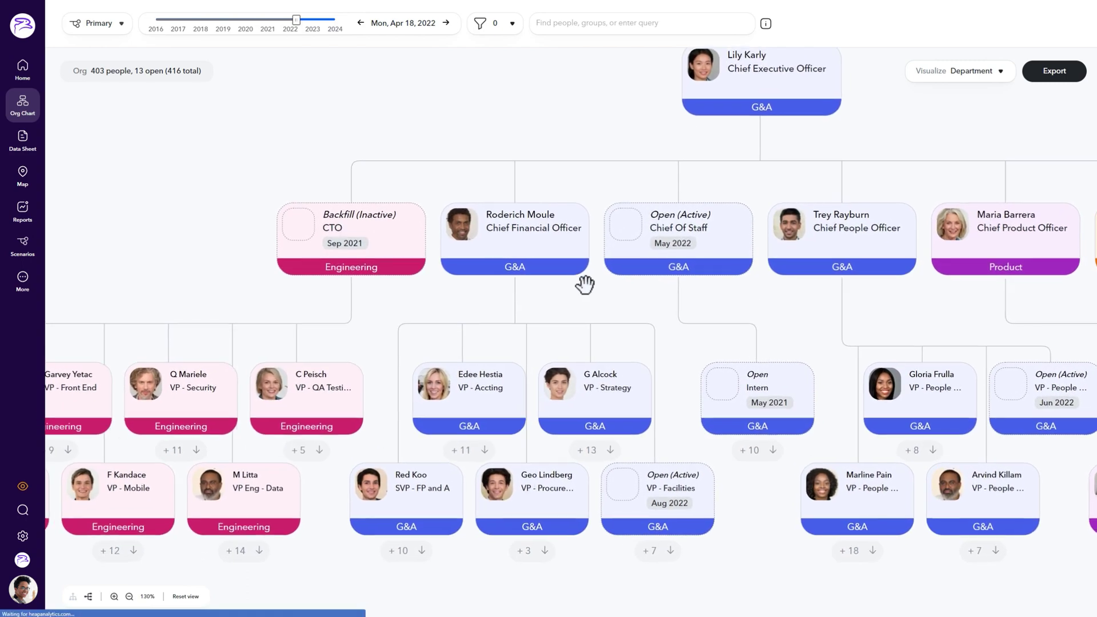
pyautogui.scroll(-4, 584, 284)
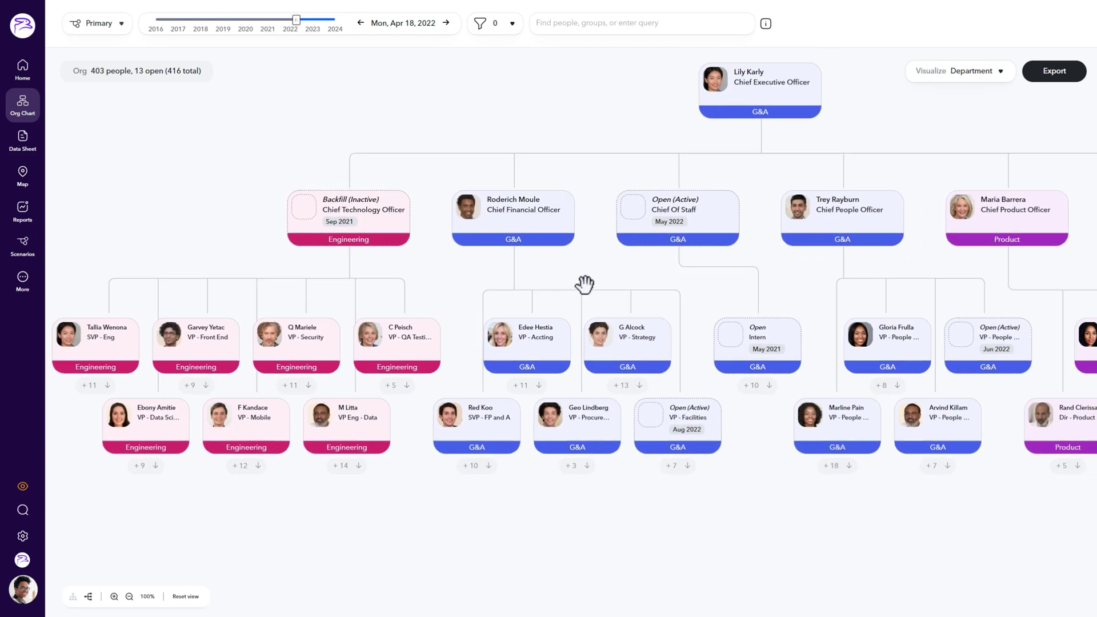
pyautogui.scroll(-1, 584, 284)
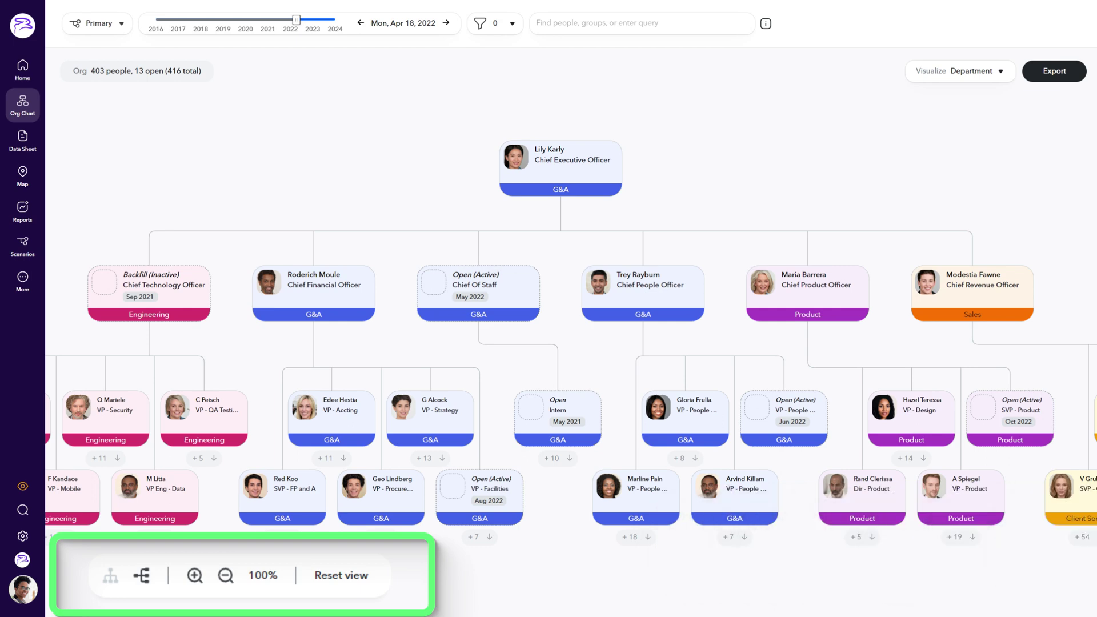
# - Toggle left-to-right and back to top-down, zoom in and out, then enter 150% zoom
pyautogui.click(141, 575)
pyautogui.click(111, 575)
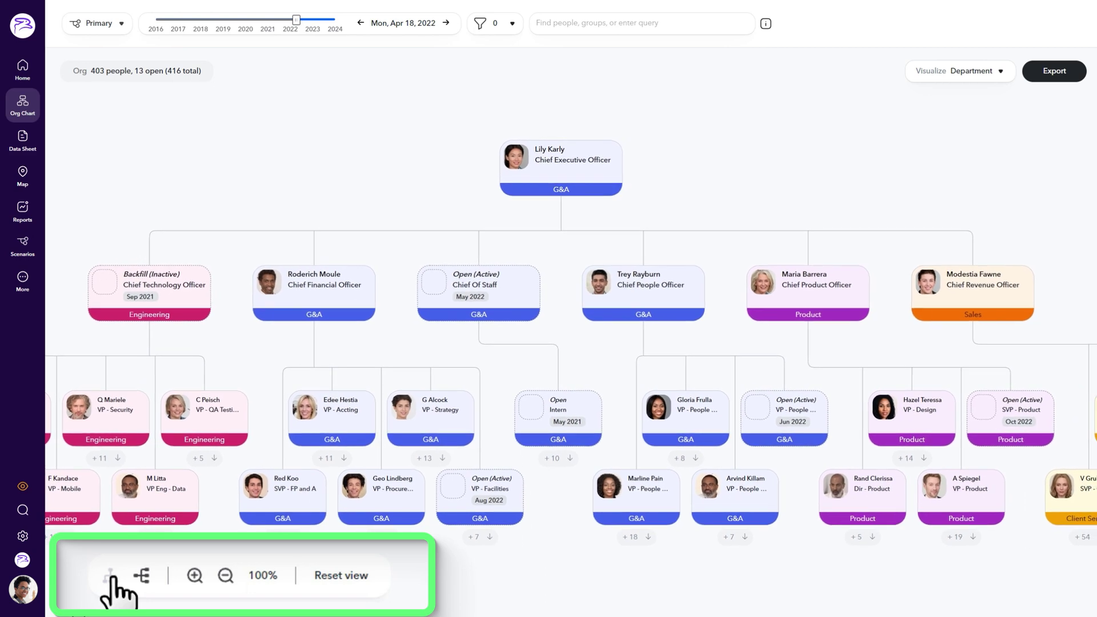
pyautogui.click(194, 575)
pyautogui.click(194, 574)
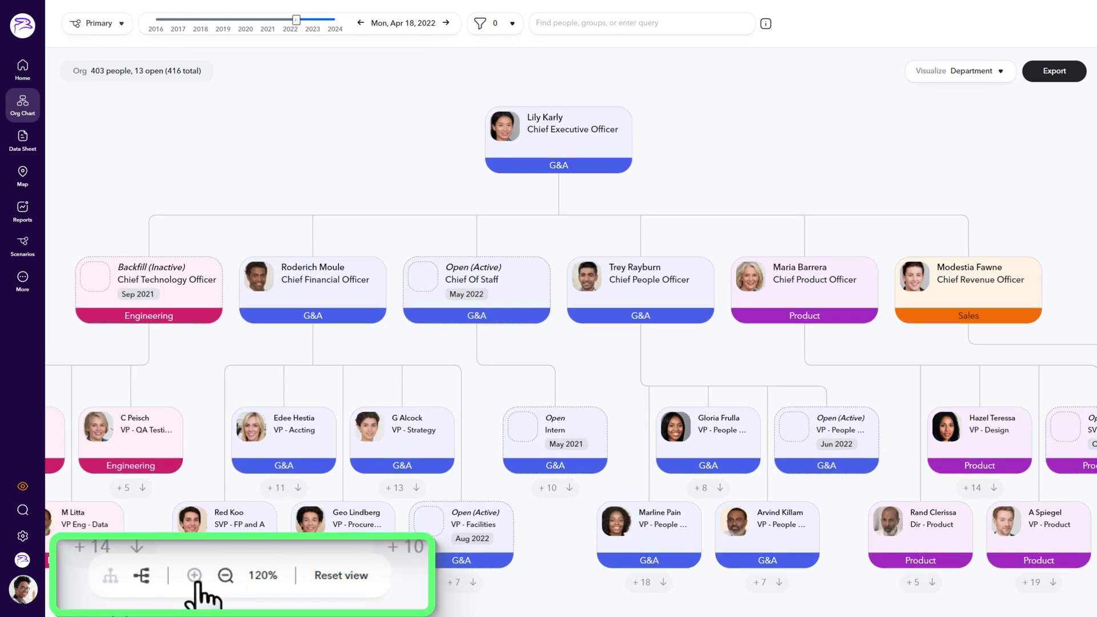
pyautogui.click(226, 575)
pyautogui.click(225, 574)
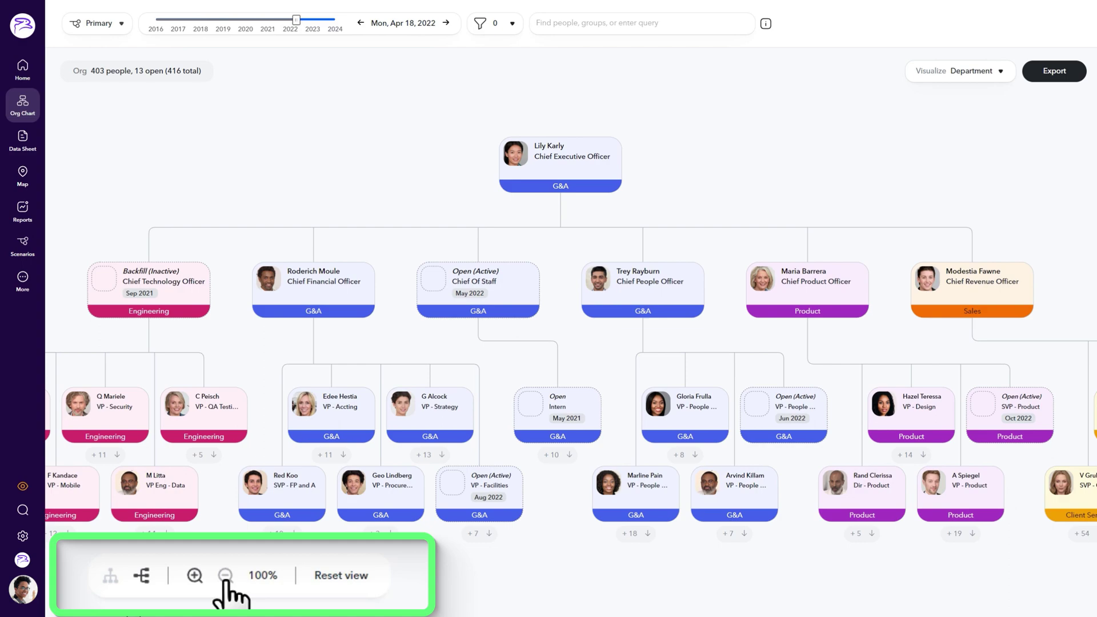
pyautogui.write('15')
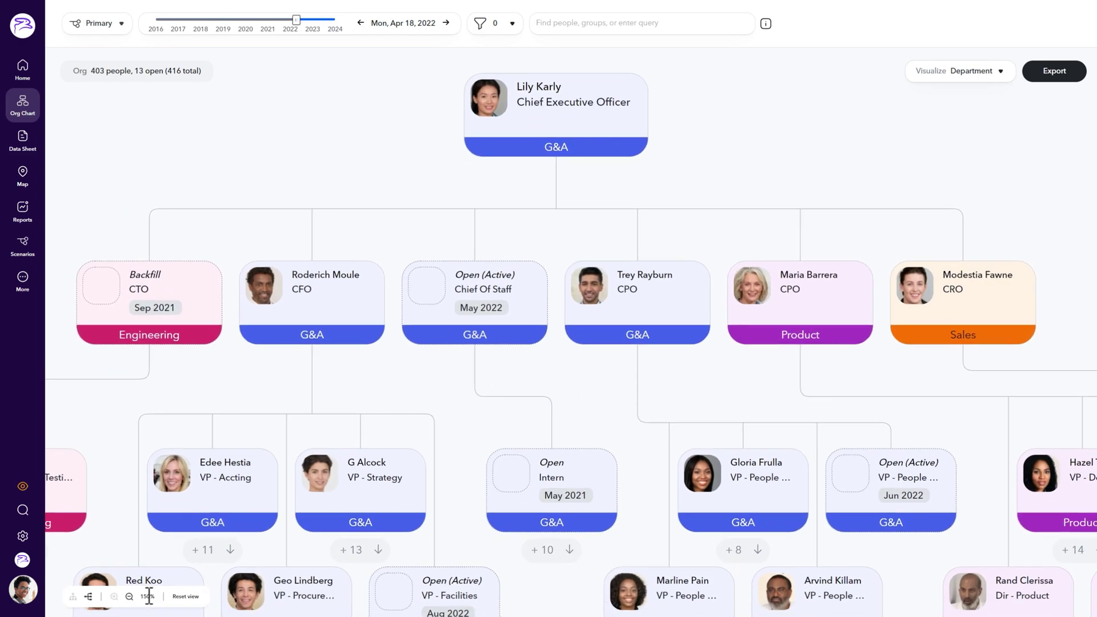
# - Focus on a G&A vice president, move up to her manager the CFO, then reset the view
pyautogui.moveTo(440, 485); pyautogui.dragTo(693, 203)
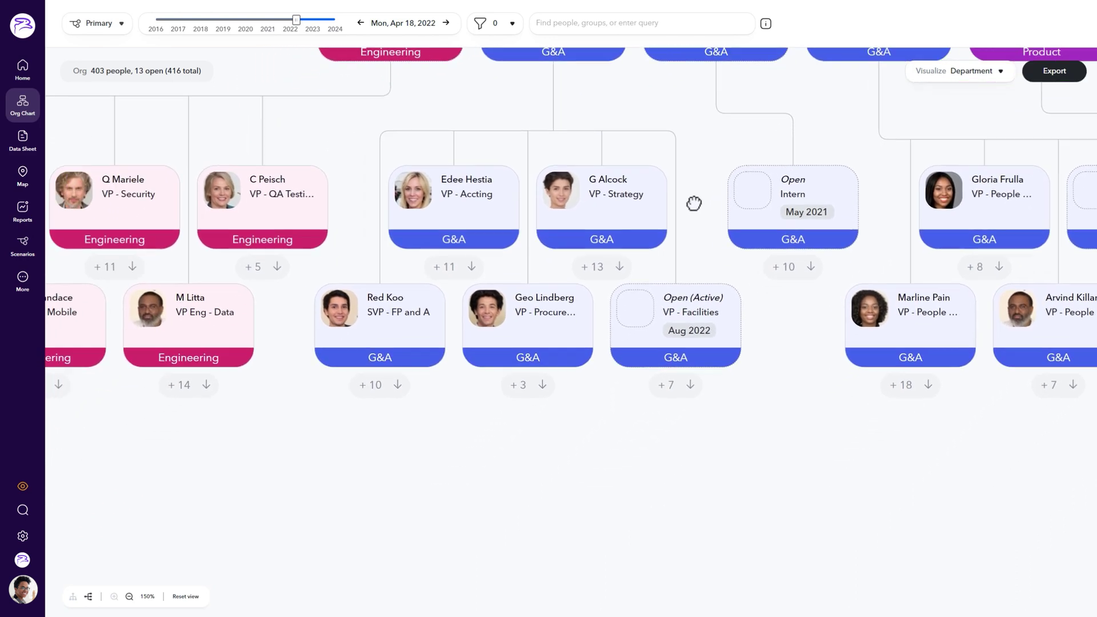
pyautogui.click(609, 268)
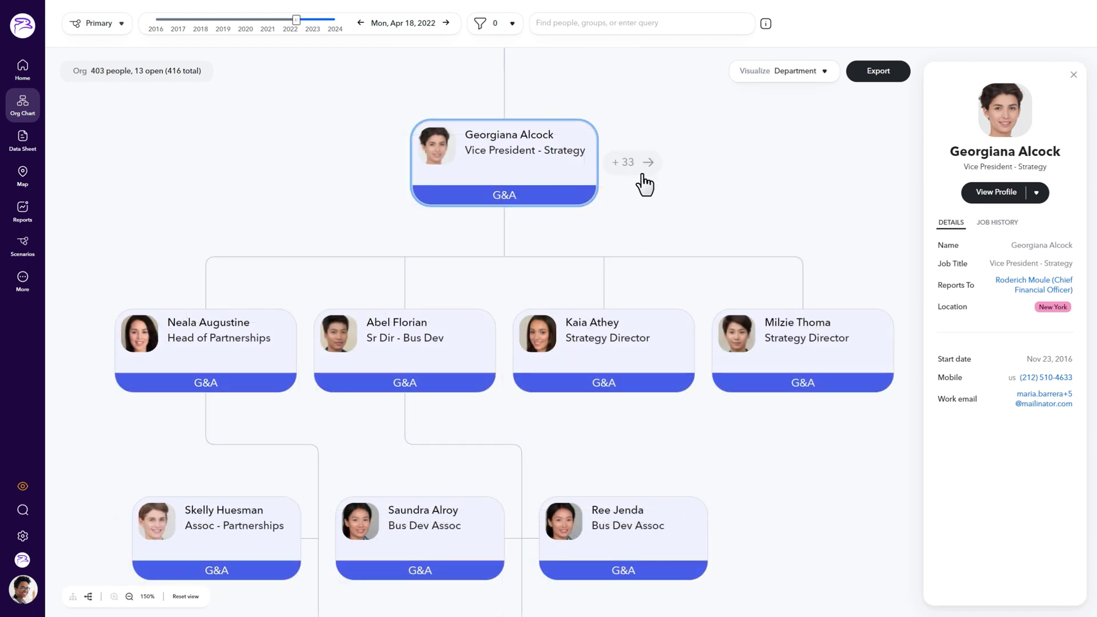
pyautogui.click(642, 175)
pyautogui.moveTo(688, 76); pyautogui.dragTo(663, 375)
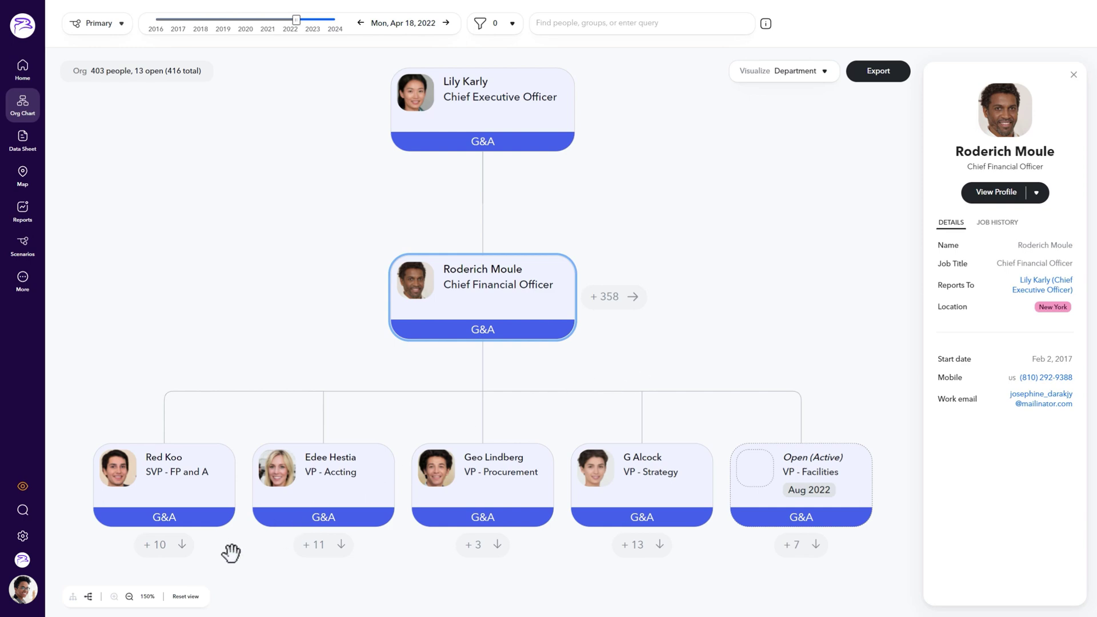
pyautogui.click(193, 598)
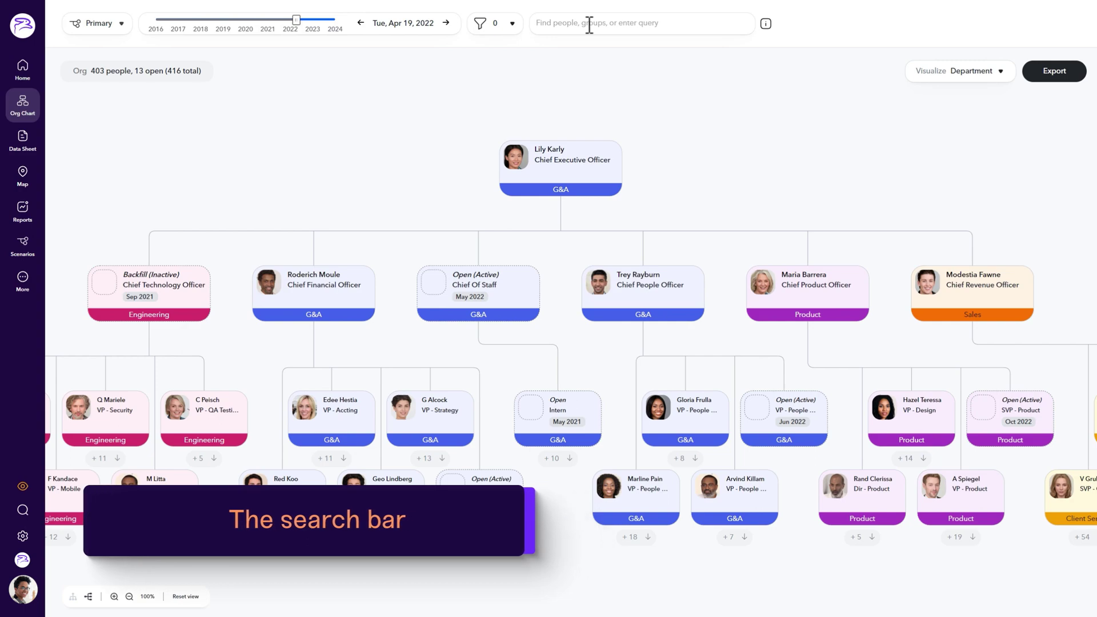
# - Search for an employee by name and jump to their card in the chart
pyautogui.write('Ed')
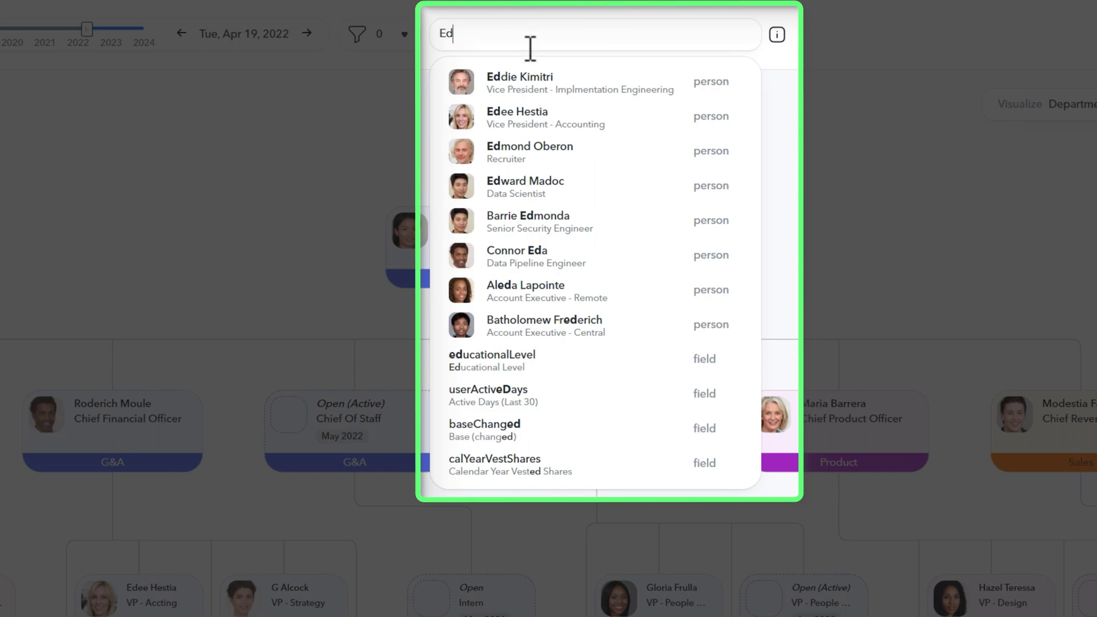
pyautogui.click(648, 120)
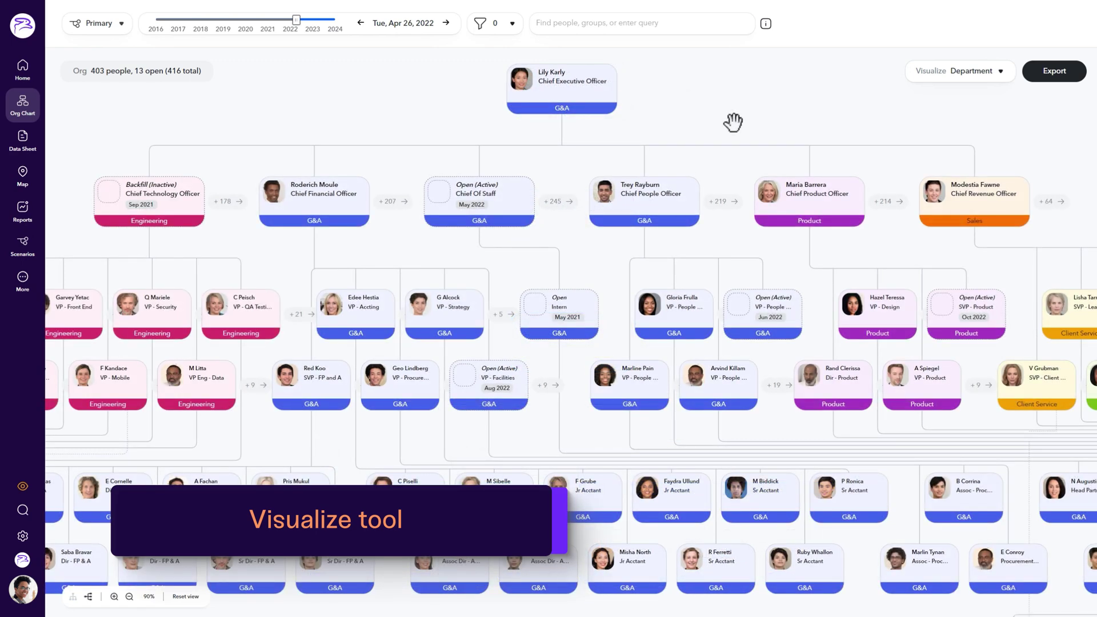
# - Colour the cards by Astrological sign, then by Gender
pyautogui.click(996, 81)
pyautogui.write('as')
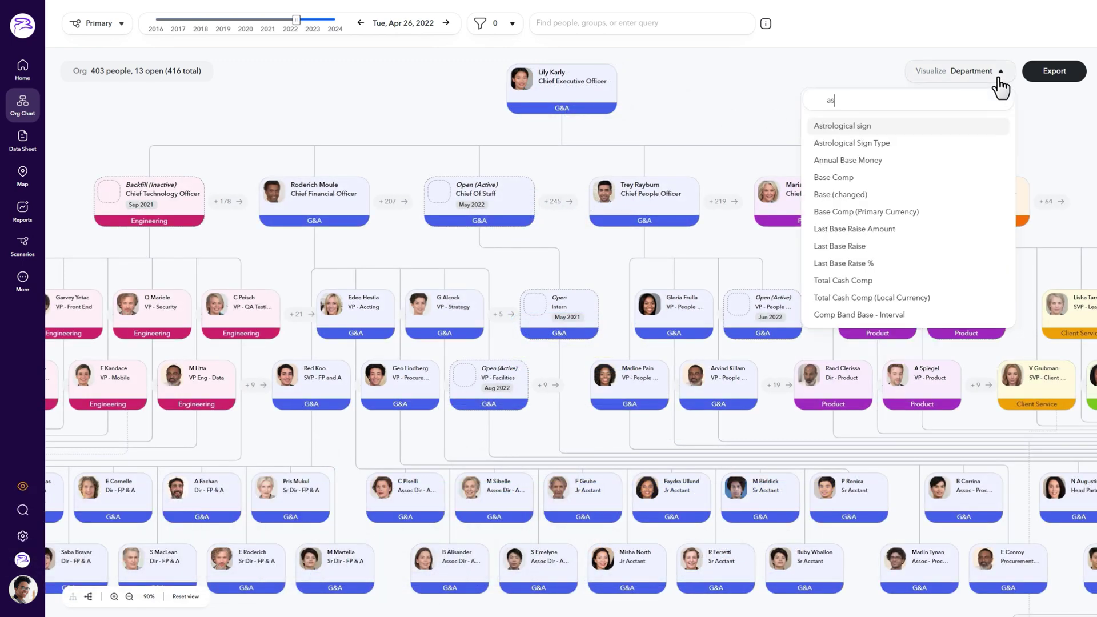
pyautogui.click(961, 127)
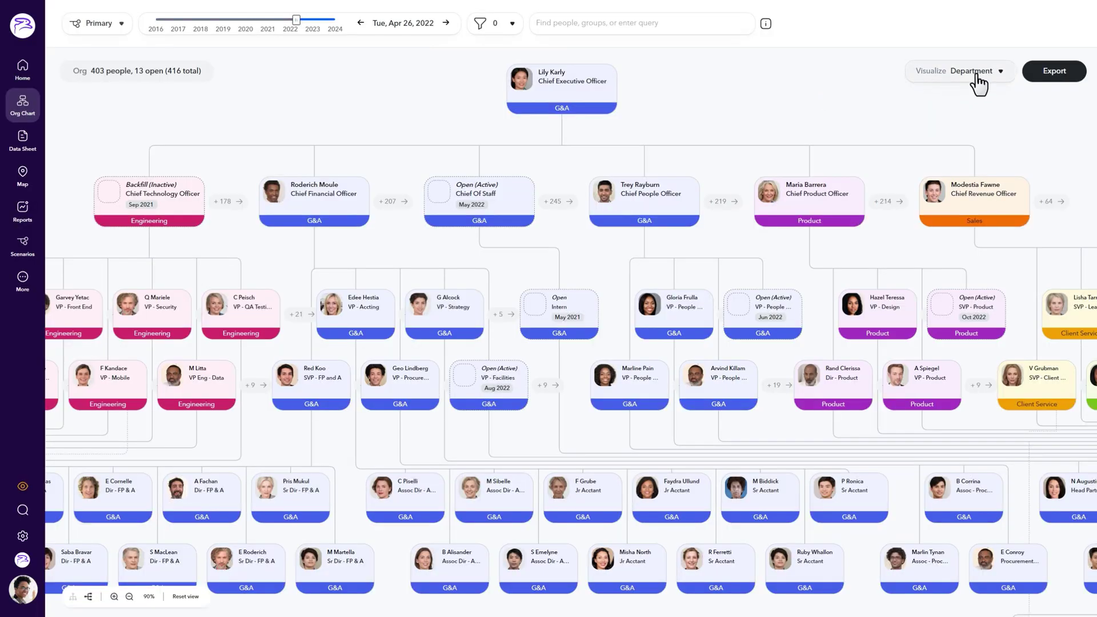
pyautogui.click(974, 74)
pyautogui.write('gen')
pyautogui.click(907, 126)
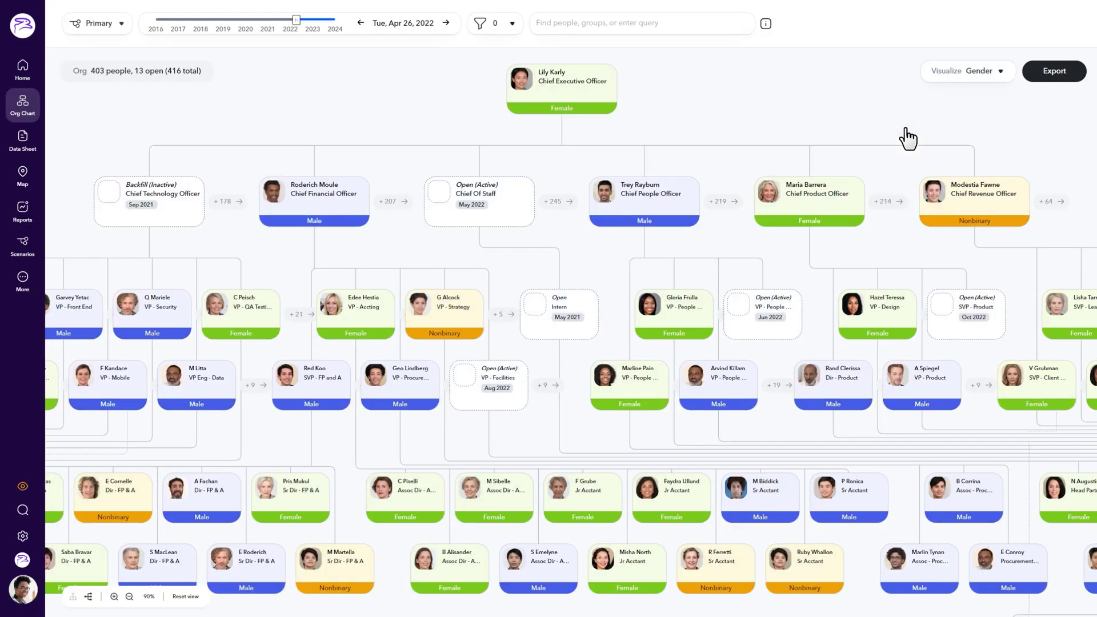
# - Colour the cards by Managers, then show each person's Directs count
pyautogui.click(999, 76)
pyautogui.write('man')
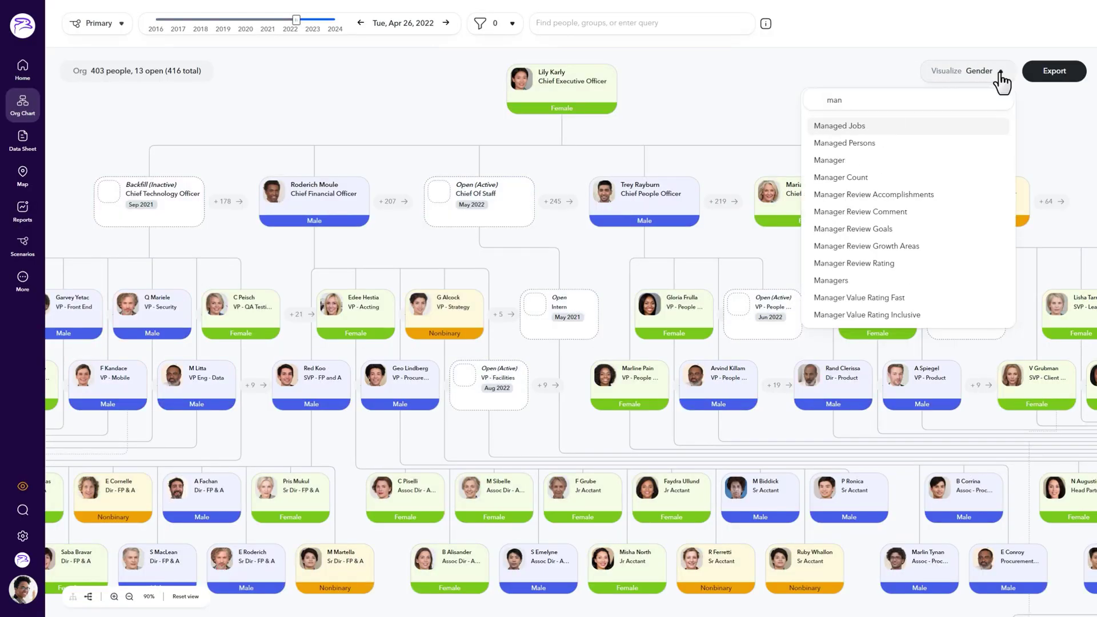
pyautogui.click(908, 282)
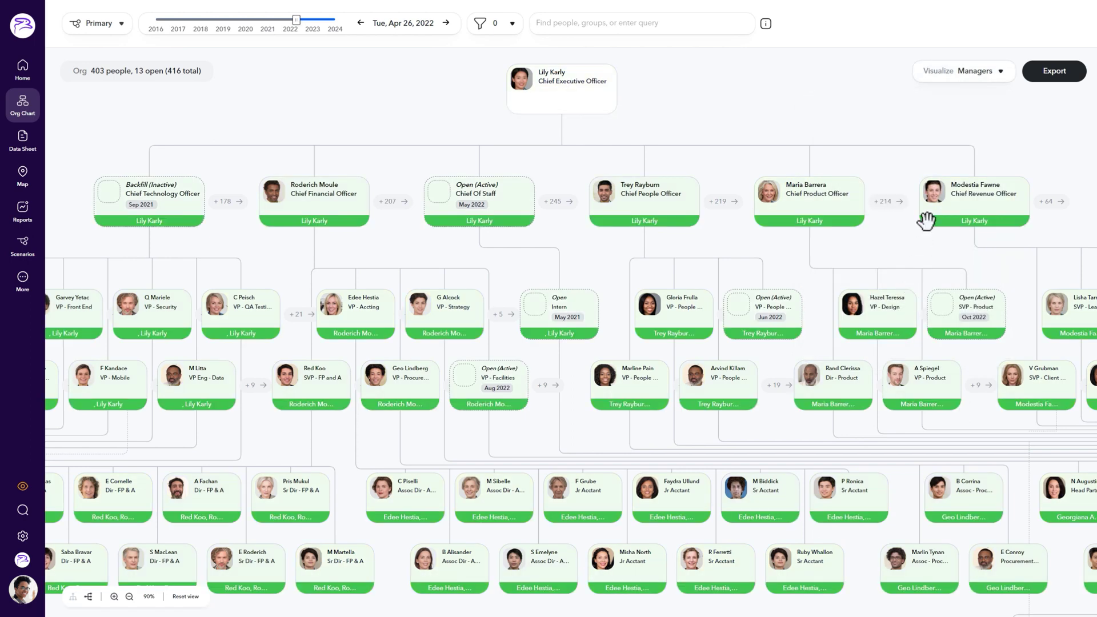
pyautogui.click(987, 74)
pyautogui.write('dir')
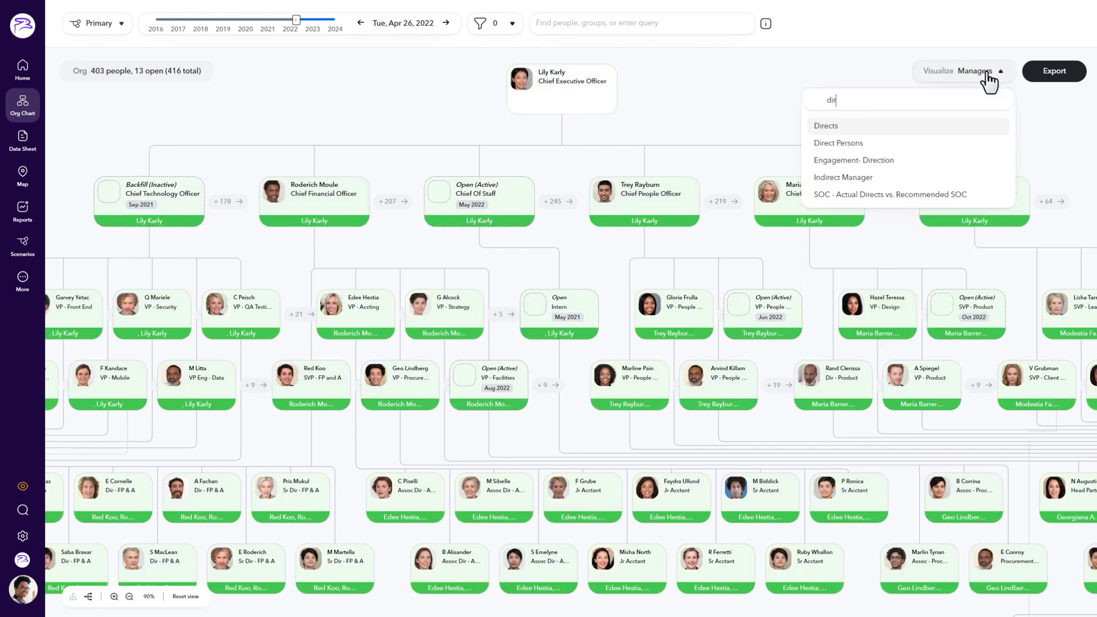
pyautogui.click(925, 137)
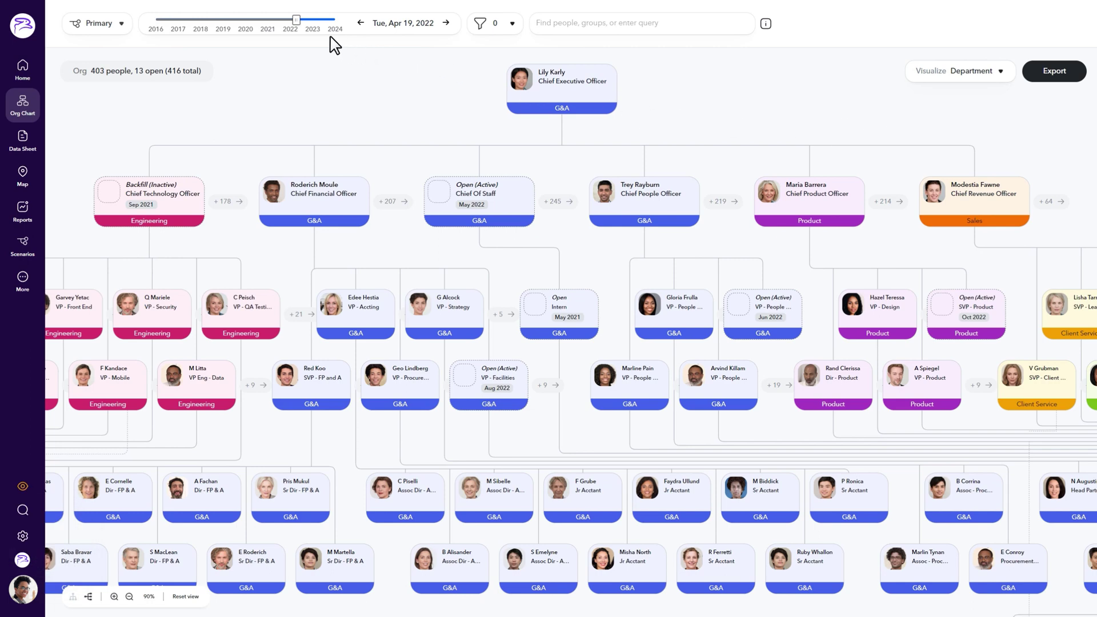
pyautogui.moveTo(296, 20); pyautogui.dragTo(250, 24)
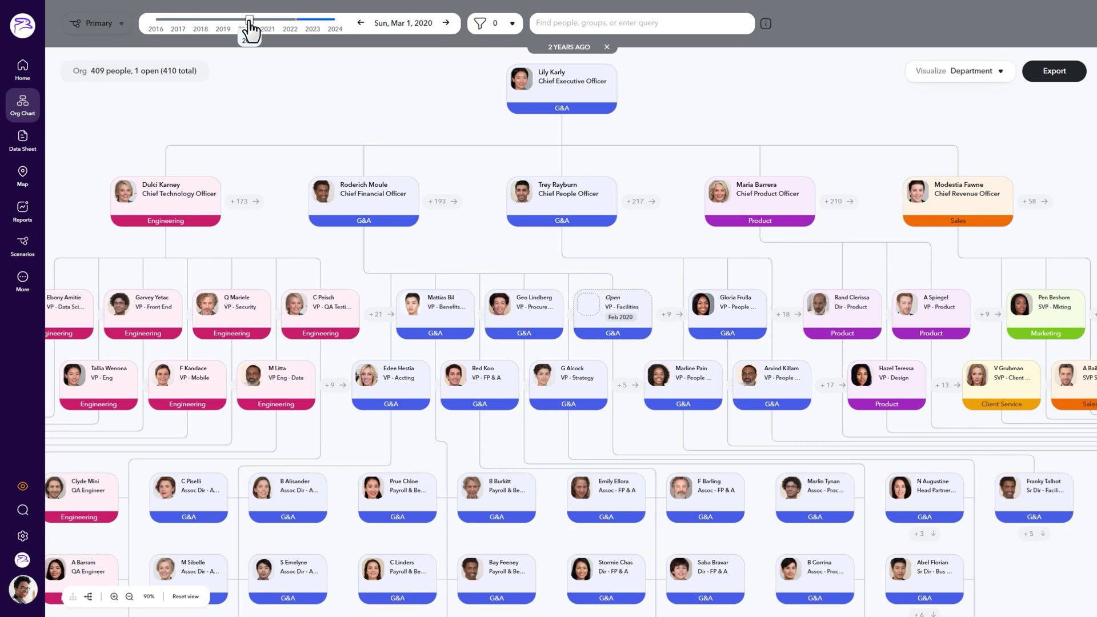
pyautogui.moveTo(249, 24); pyautogui.dragTo(303, 24)
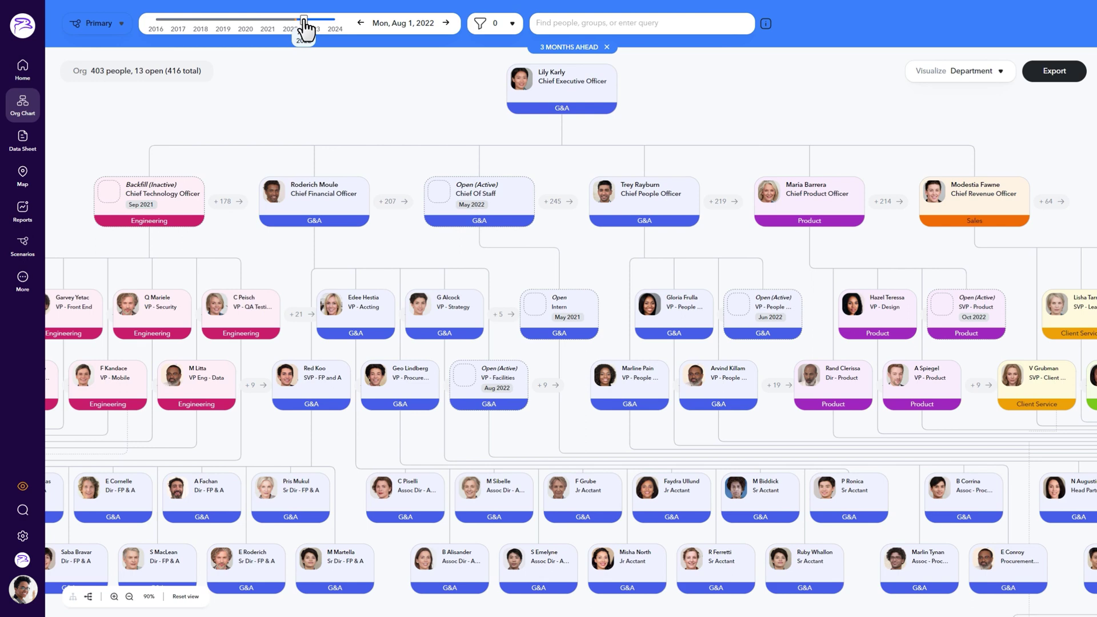
pyautogui.click(607, 47)
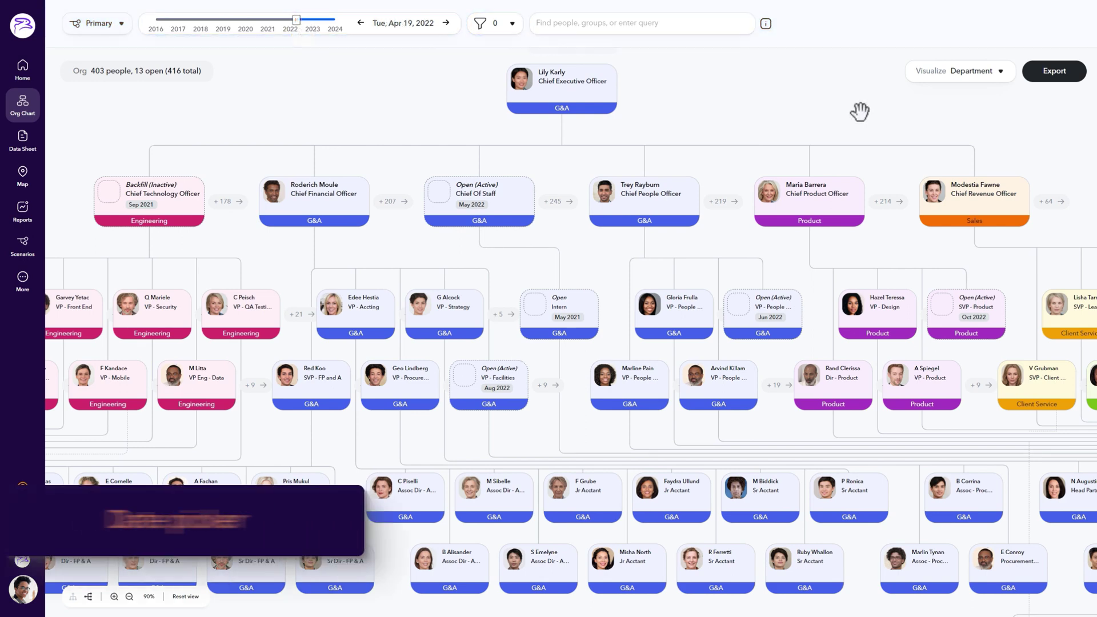
pyautogui.click(413, 20)
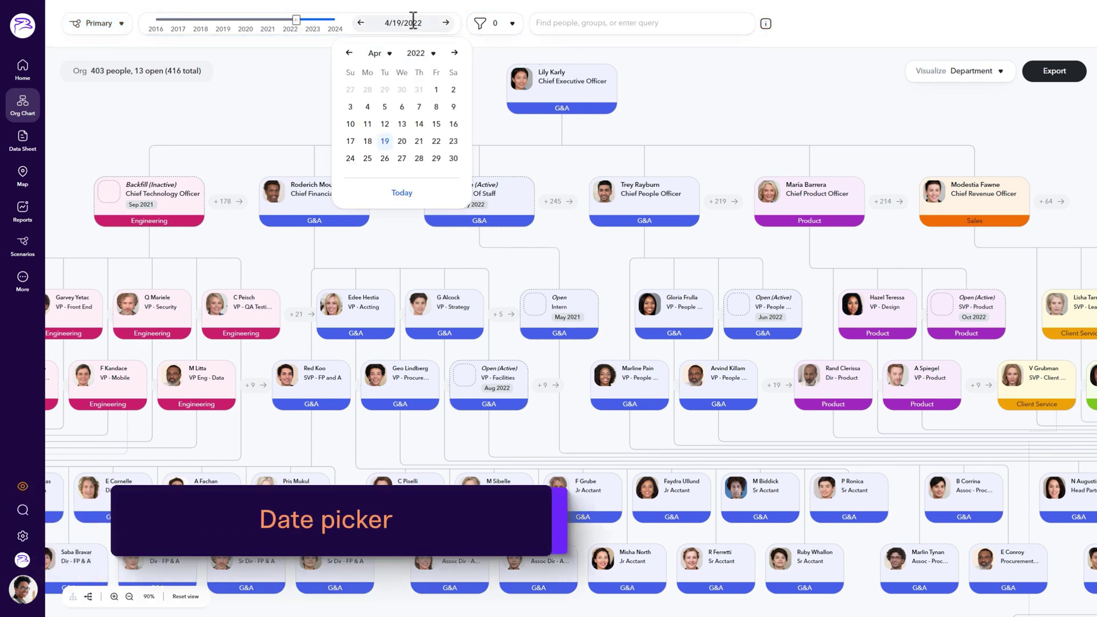
pyautogui.click(390, 55)
pyautogui.click(381, 186)
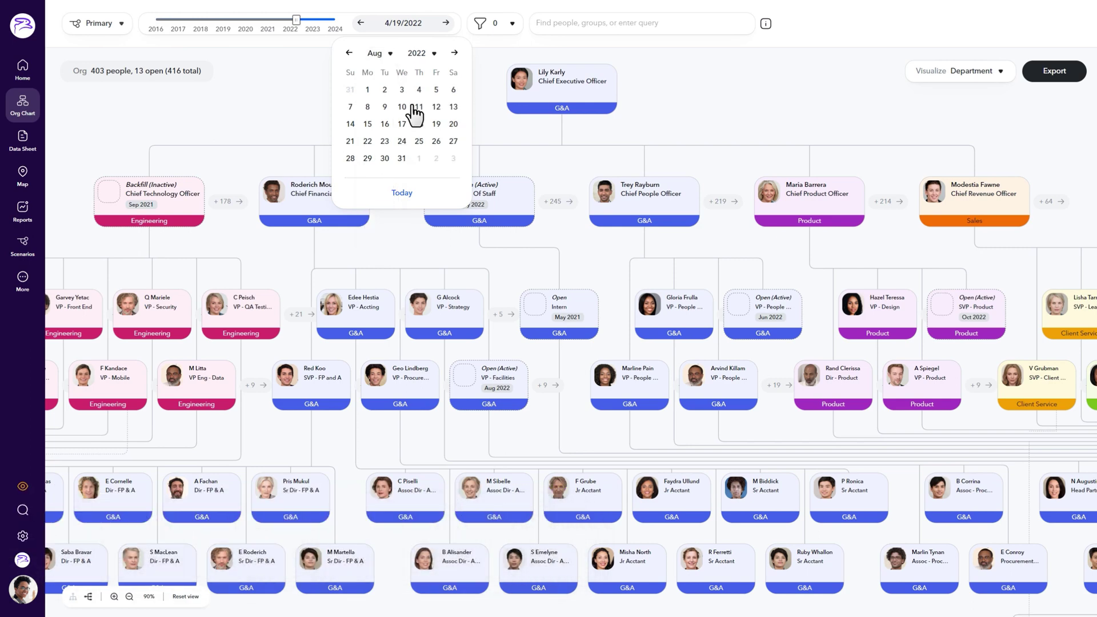
pyautogui.click(435, 53)
pyautogui.click(428, 80)
pyautogui.click(437, 106)
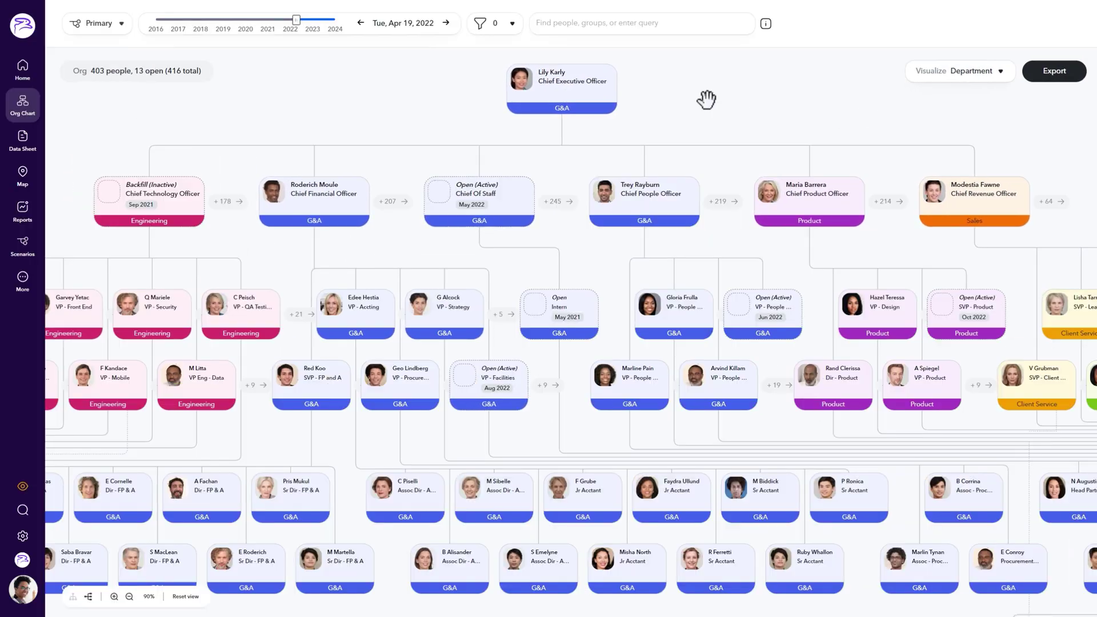
# - Filter to Full-time Individual contributors and pan to the Client Service branch
pyautogui.click(511, 23)
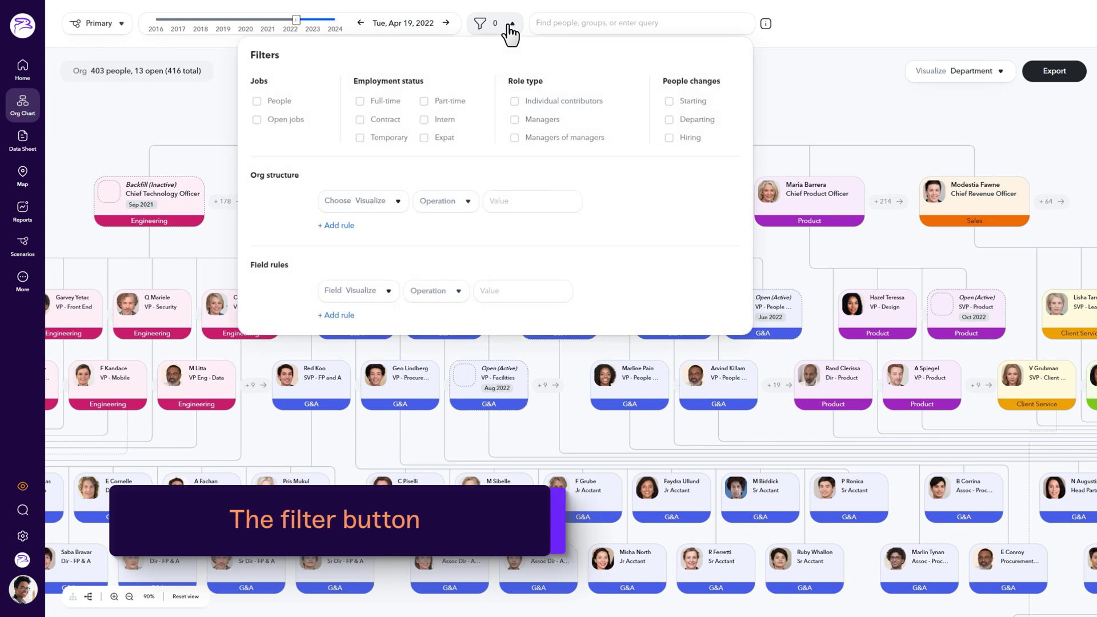
pyautogui.click(360, 101)
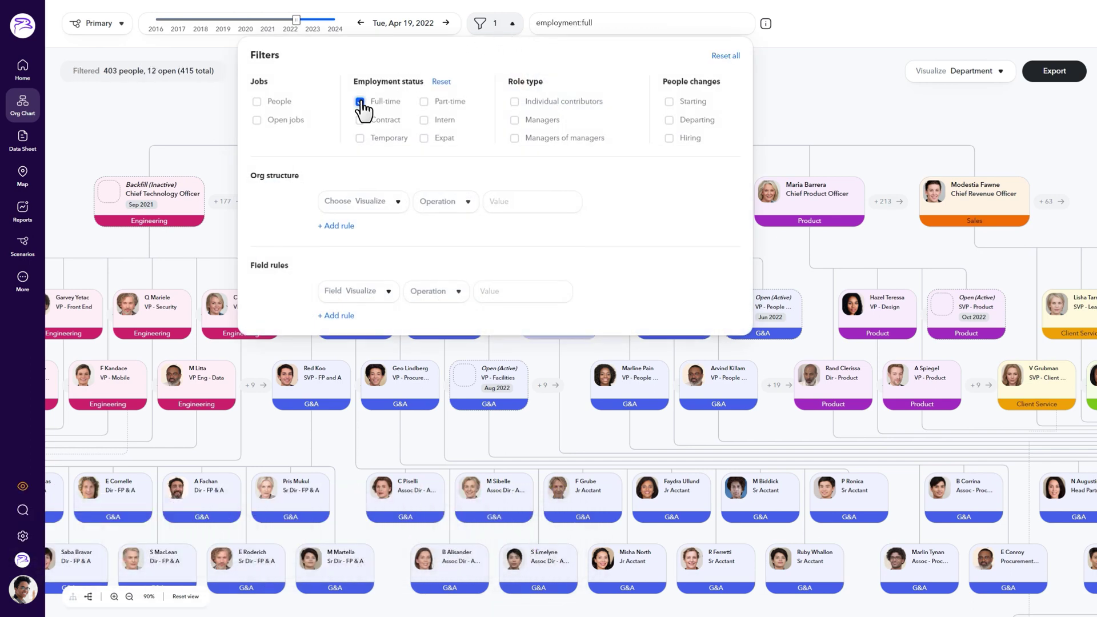
pyautogui.click(514, 101)
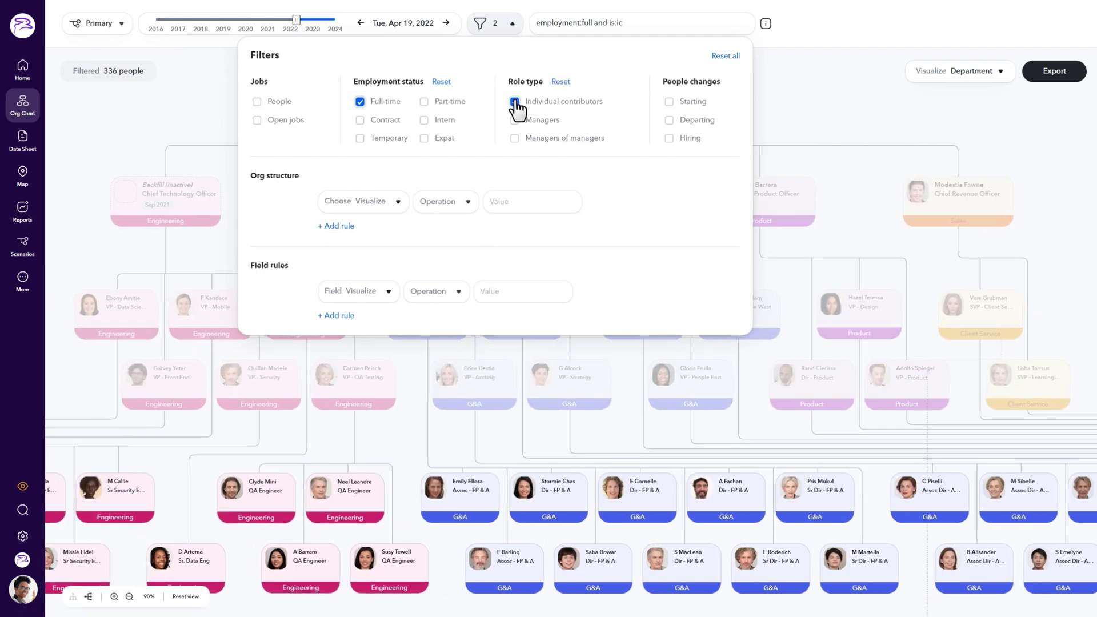
pyautogui.click(870, 91)
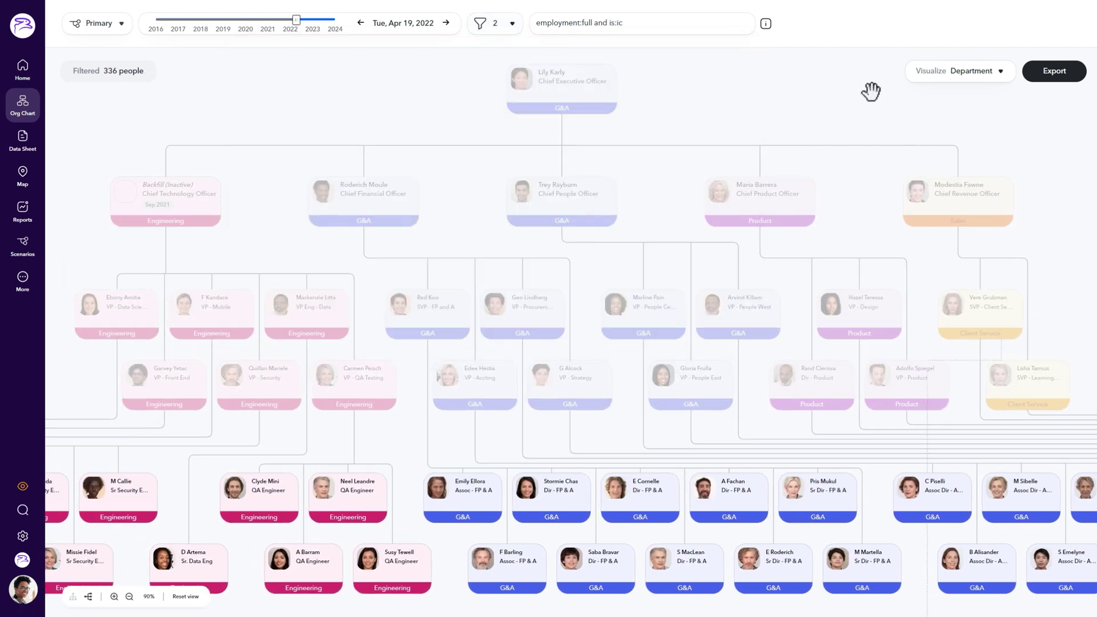
pyautogui.moveTo(1022, 436); pyautogui.dragTo(1033, 225)
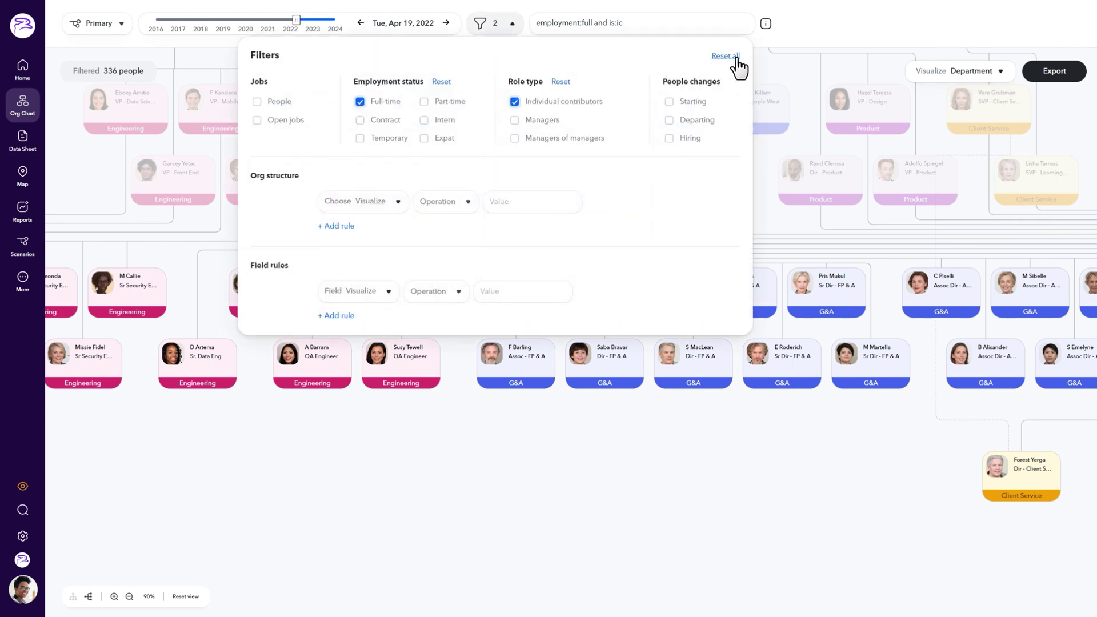
# - Reset all filters and pan to bring the CEO and executive cards into view
pyautogui.click(725, 55)
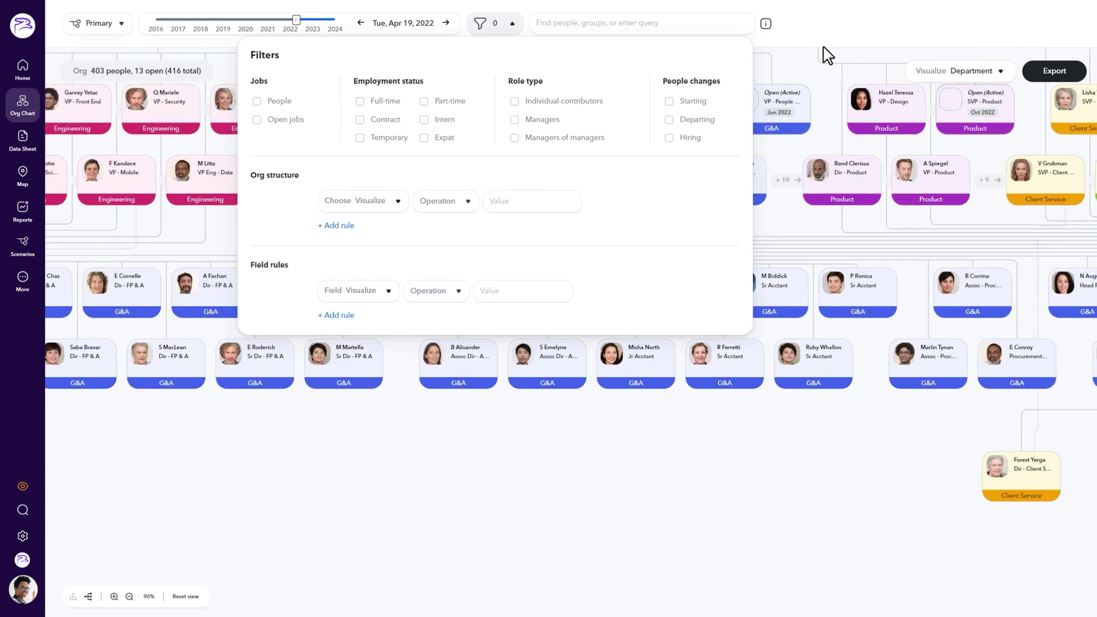
pyautogui.click(927, 39)
pyautogui.moveTo(829, 240); pyautogui.dragTo(669, 421)
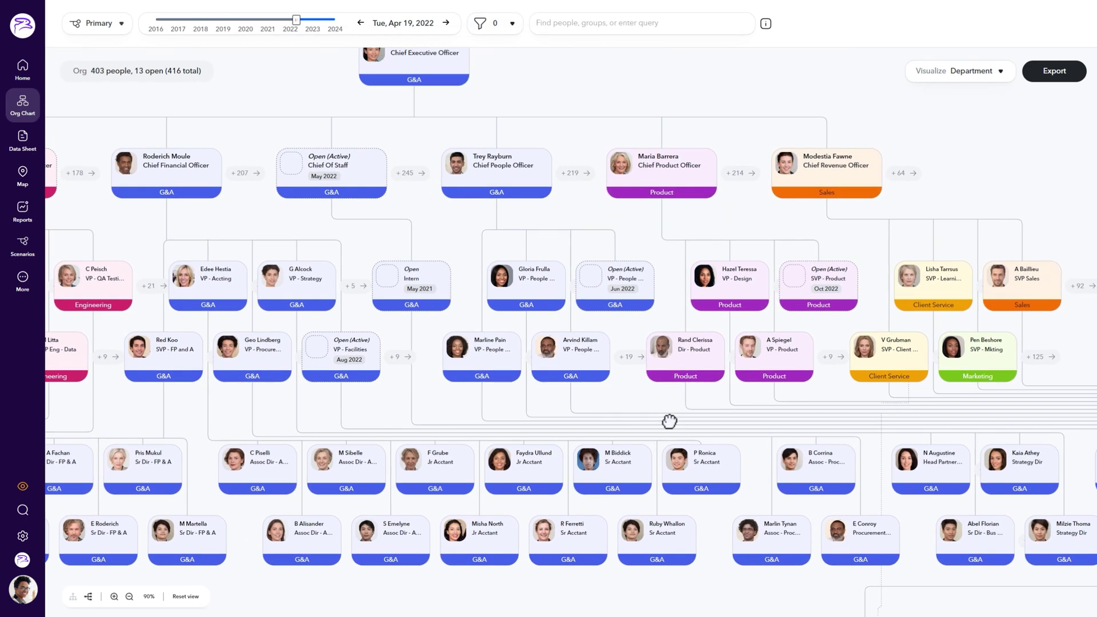